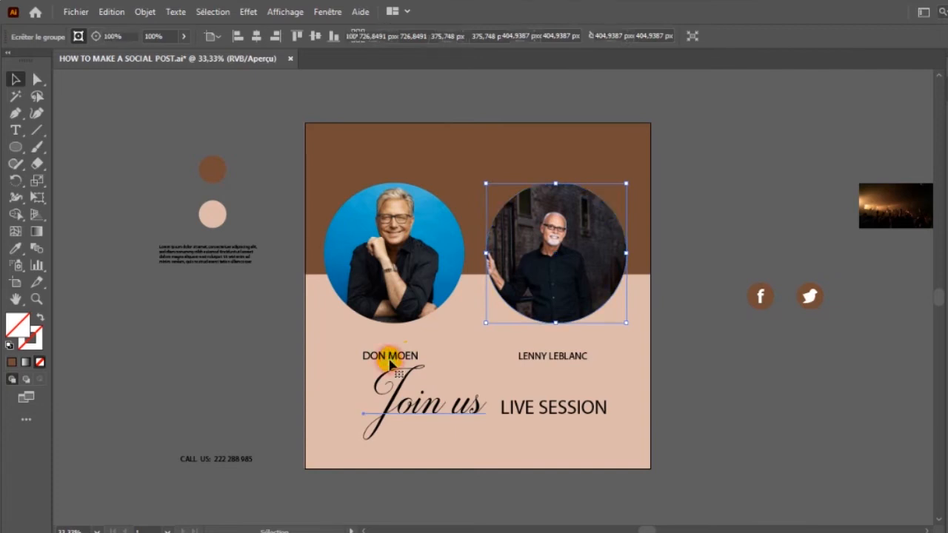
- Move both name captions up to sit directly beneath their circular portraits
left_click_drag(576, 360, 572, 341)
left_click(408, 355)
left_click_drag(407, 360, 406, 341)
- Move the "LIVE SESSION" and "Join us" texts off the artboard and line them up side by side
left_click(511, 412)
mouse_move(465, 412)
left_mouse_down()
mouse_move(478, 402)
mouse_move(469, 402)
left_mouse_up()
left_click_drag(534, 408, 800, 382)
left_click(471, 398)
left_click_drag(471, 398, 751, 382)
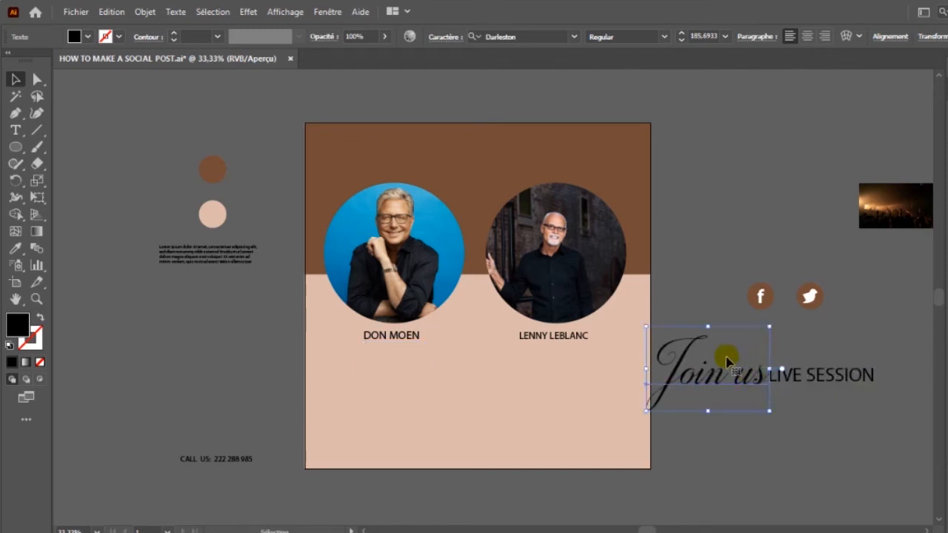
- Group "Join us" with "LIVE SESSION", then scale the group down and centre it below the name captions
left_click_drag(693, 368, 696, 366)
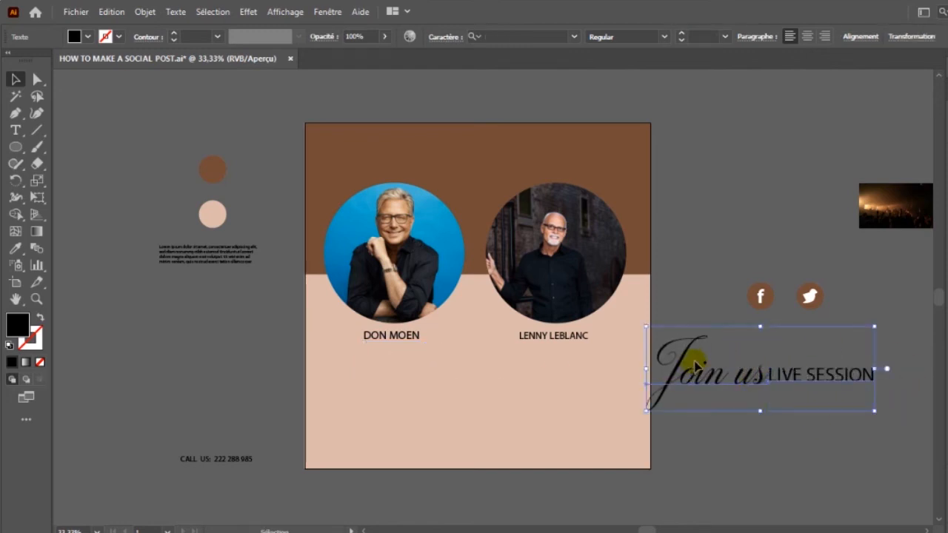
key("ctrl+g")
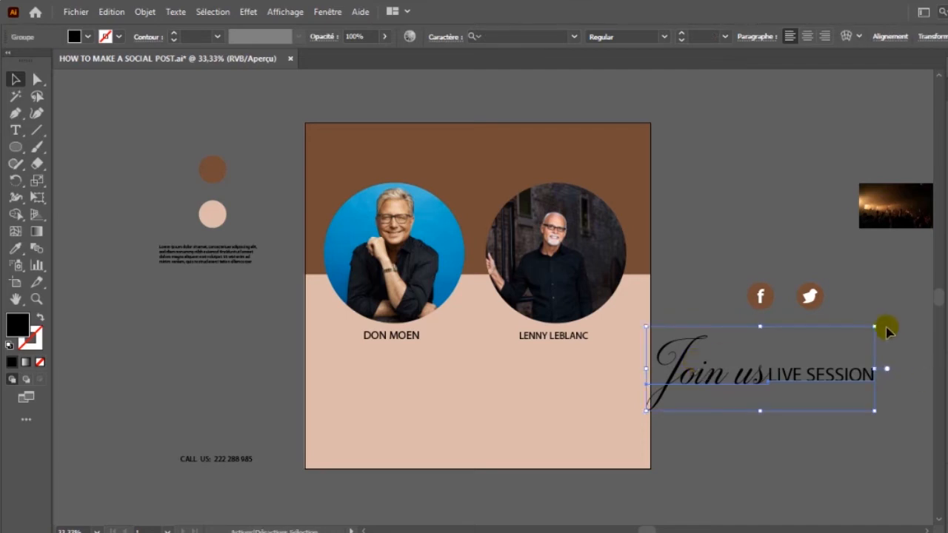
left_click_drag(874, 328, 521, 362)
- Delete the old placeholder paragraph beside the artboard
left_click(244, 261)
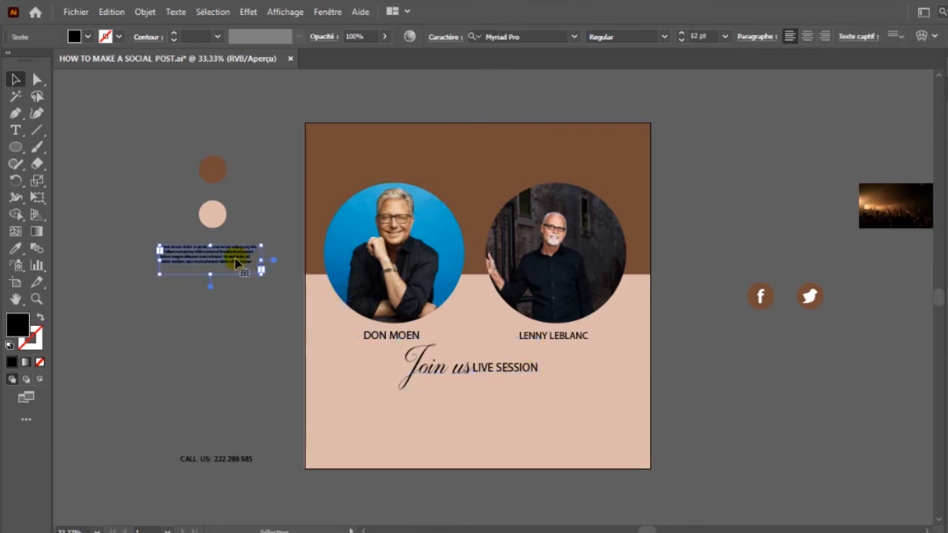
key("Delete")
left_click(16, 129)
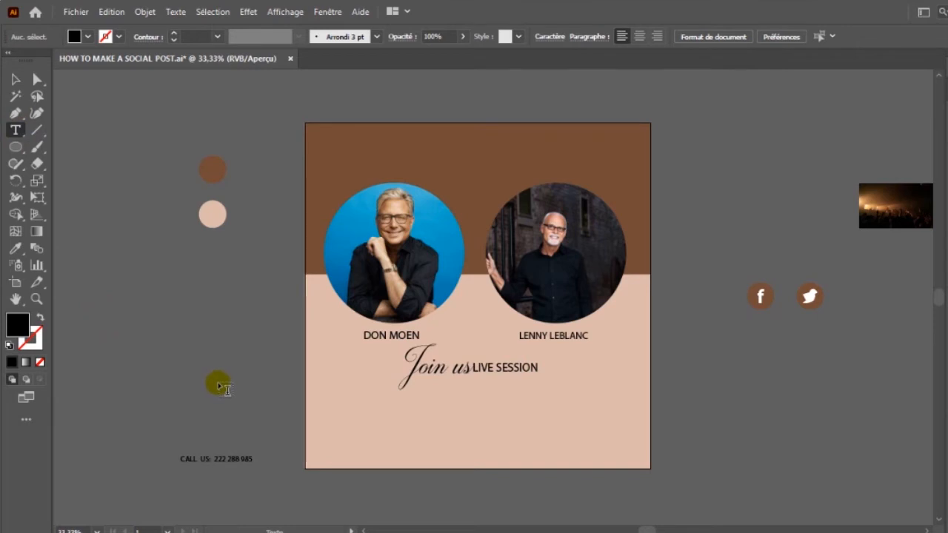
left_click_drag(101, 317, 120, 342)
key("BackSpace")
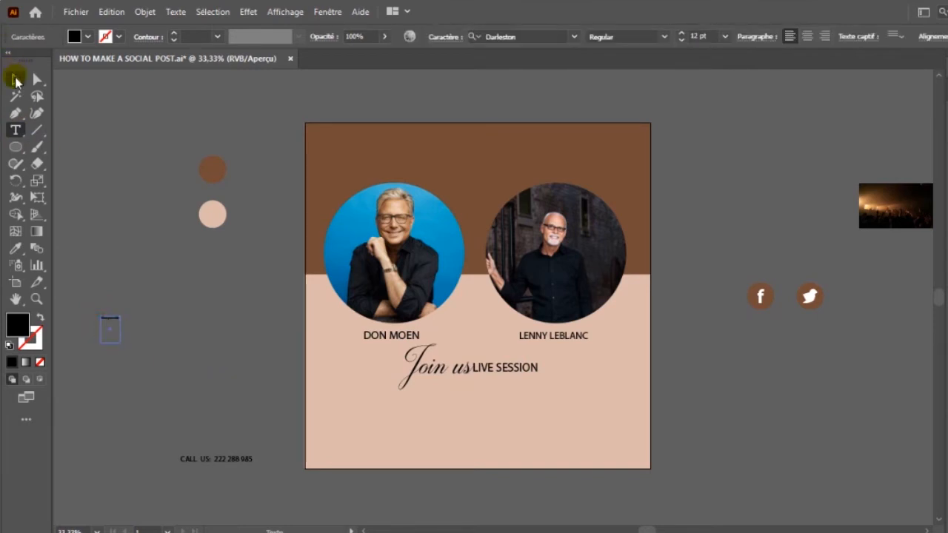
left_click(16, 80)
- Create a wide area text frame beside the artboard and set its placeholder text to the Verdana font
left_click(15, 130)
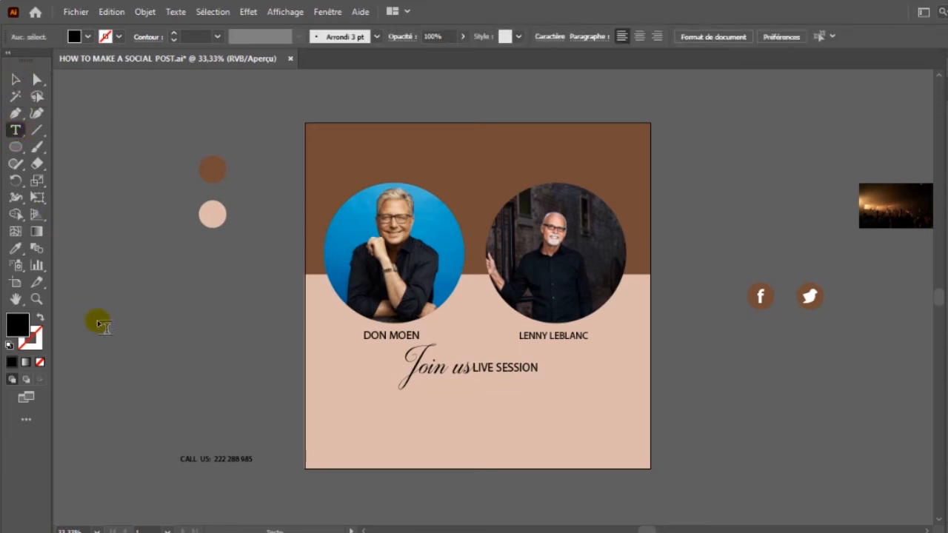
left_click_drag(87, 314, 278, 385)
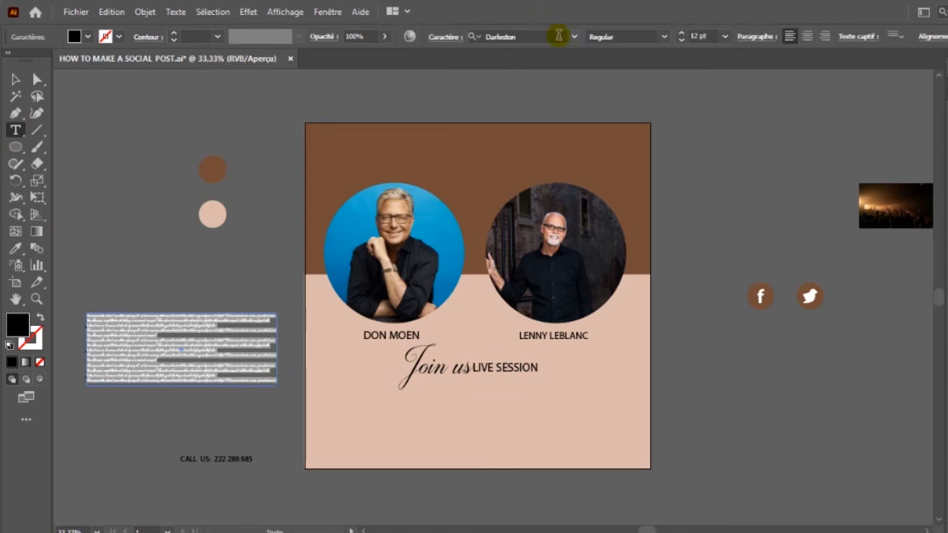
left_click(524, 36)
type("v")
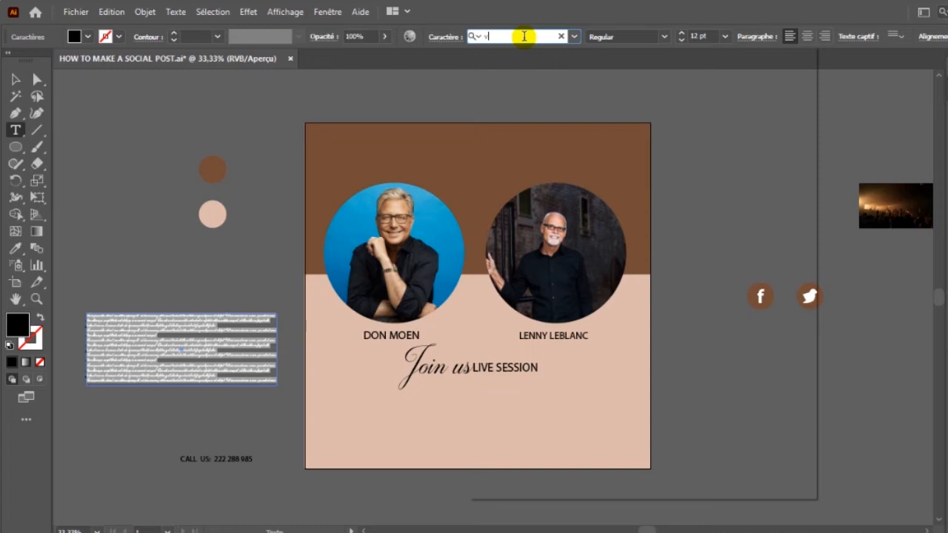
type("er")
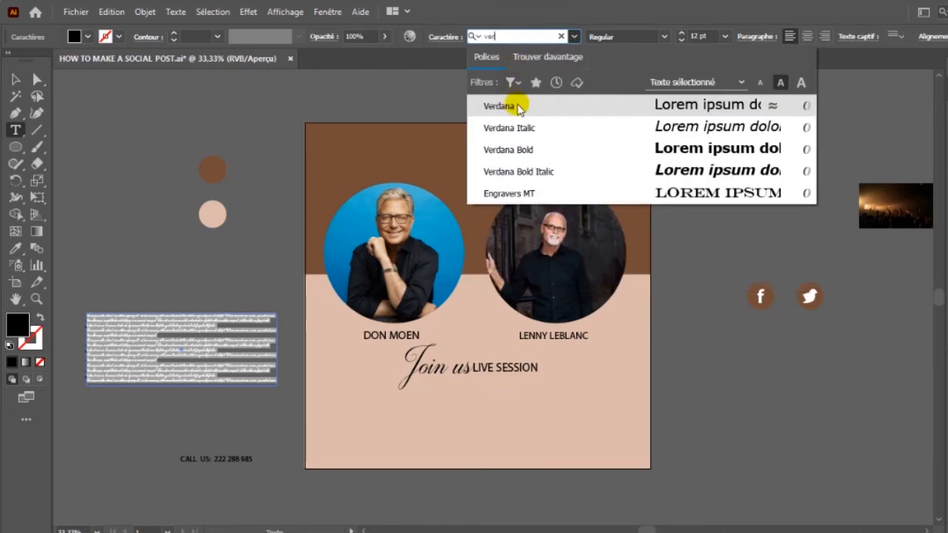
left_click(522, 106)
left_click(522, 108)
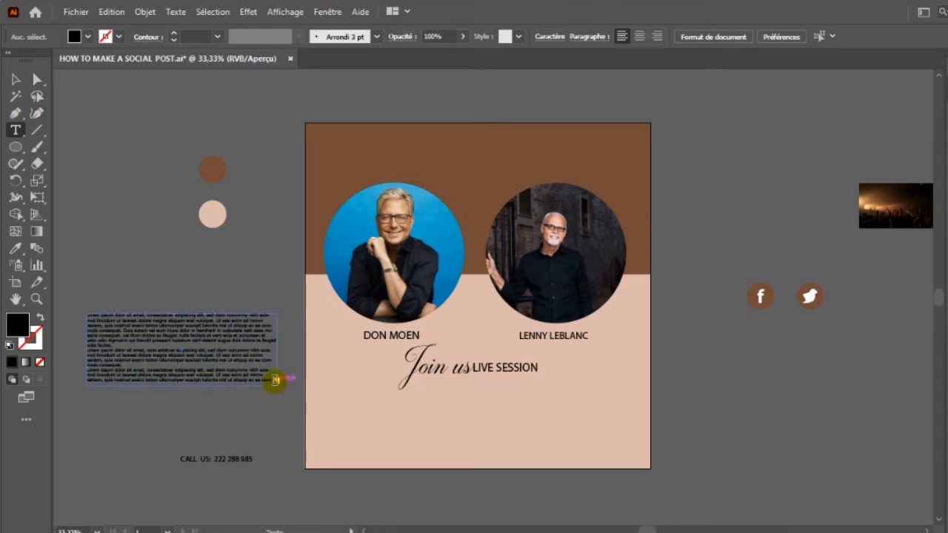
- Extend the placeholder text frame downward so all of its overflowing text fits
left_click(15, 79)
left_click(196, 360)
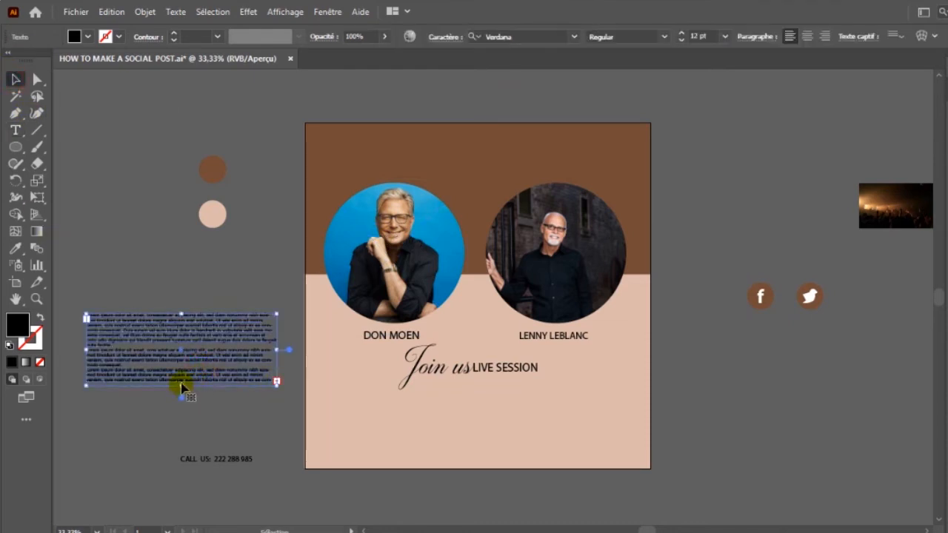
left_click_drag(183, 387, 182, 506)
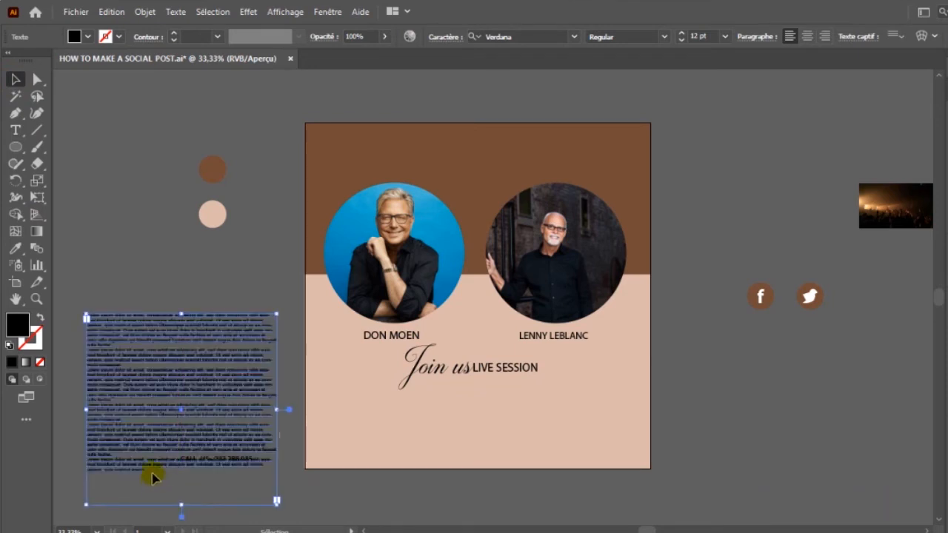
- Delete all the placeholder text that follows the first paragraph in the frame
left_click(17, 132)
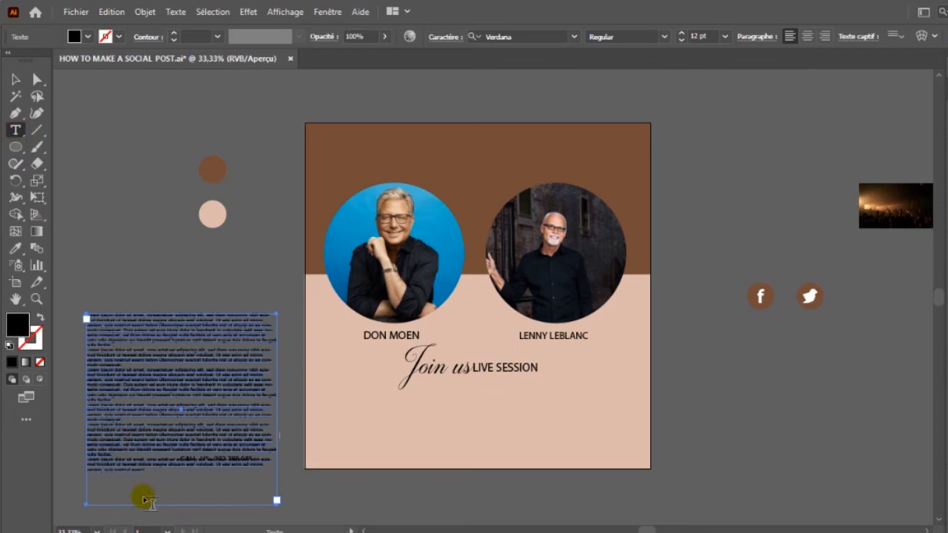
left_click_drag(143, 471, 72, 348)
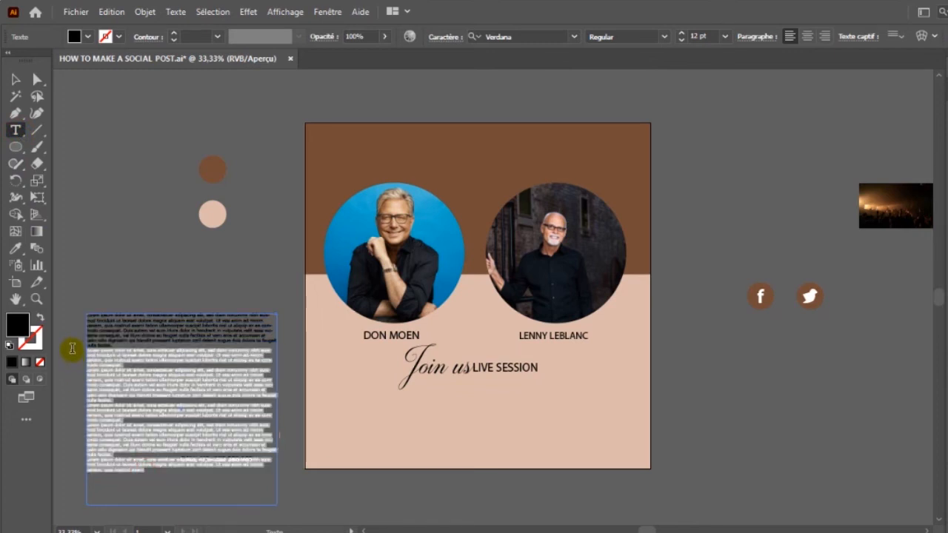
type("CALL US: 222 288 985")
left_click(13, 81)
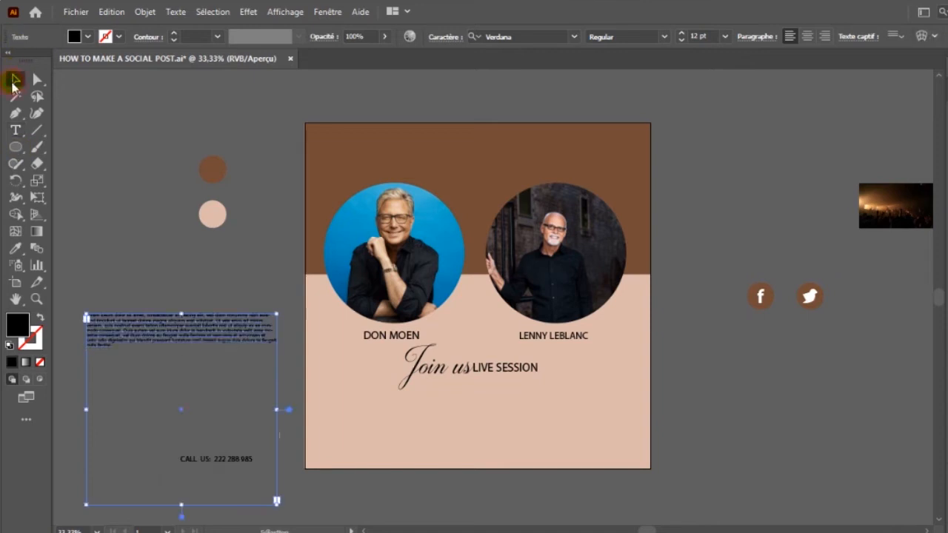
- Shorten the text frame to fit its paragraph and place it on the artboard beneath the "Join us LIVE SESSION" heading
left_click_drag(180, 506, 183, 359)
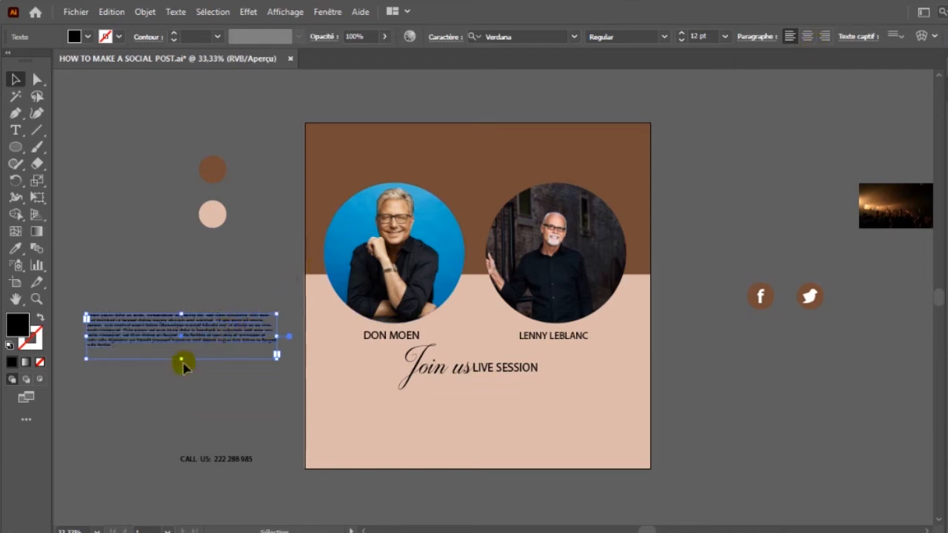
left_click_drag(184, 361, 530, 402)
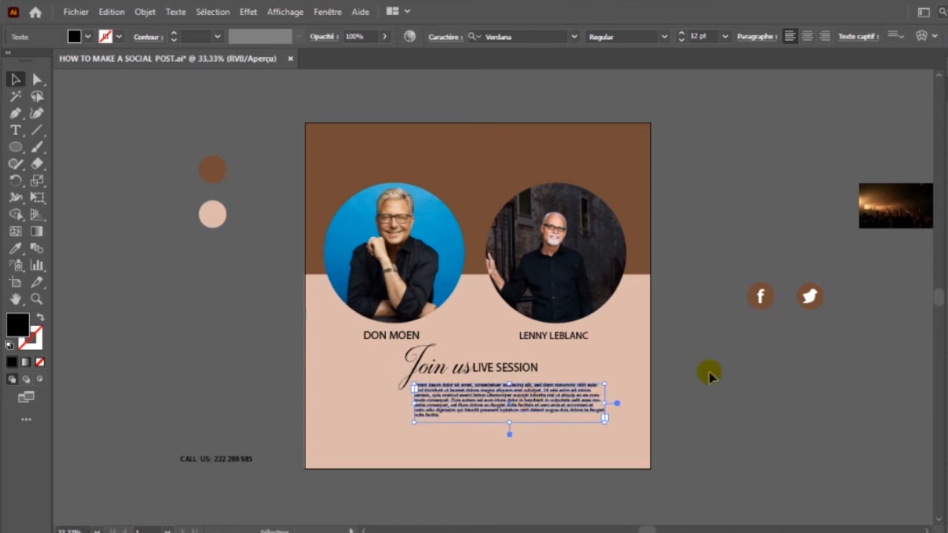
left_click(773, 418)
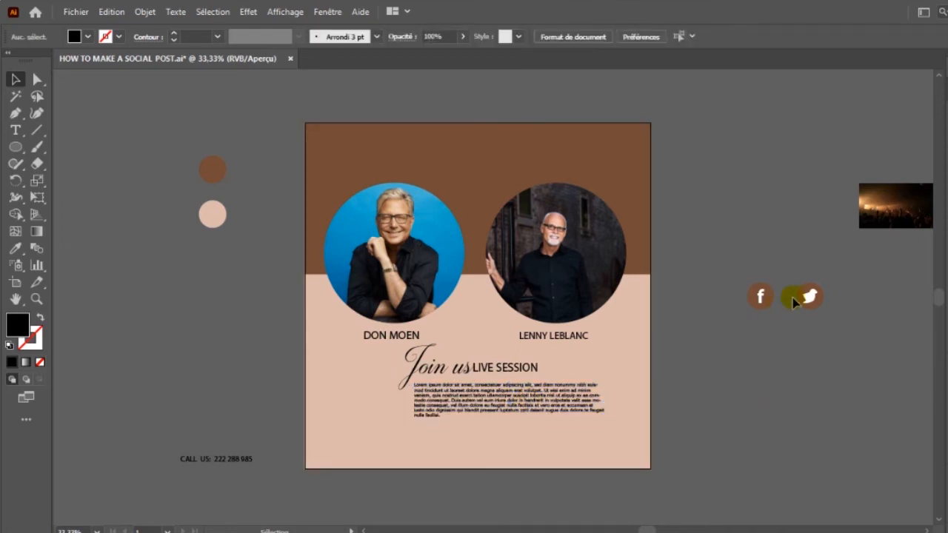
- Scale down the Facebook and Twitter icons together beside the artboard
left_click_drag(738, 278, 774, 289)
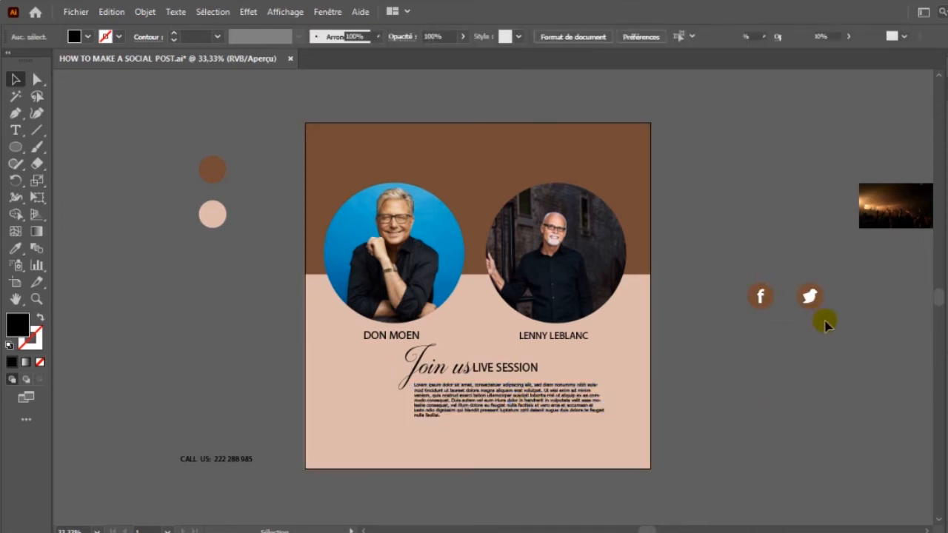
left_click_drag(826, 324, 826, 323)
left_click_drag(825, 283, 754, 368)
- Bring the two social icons to the front and place them in the artboard's lower-right corner below the paragraph
right_click(754, 369)
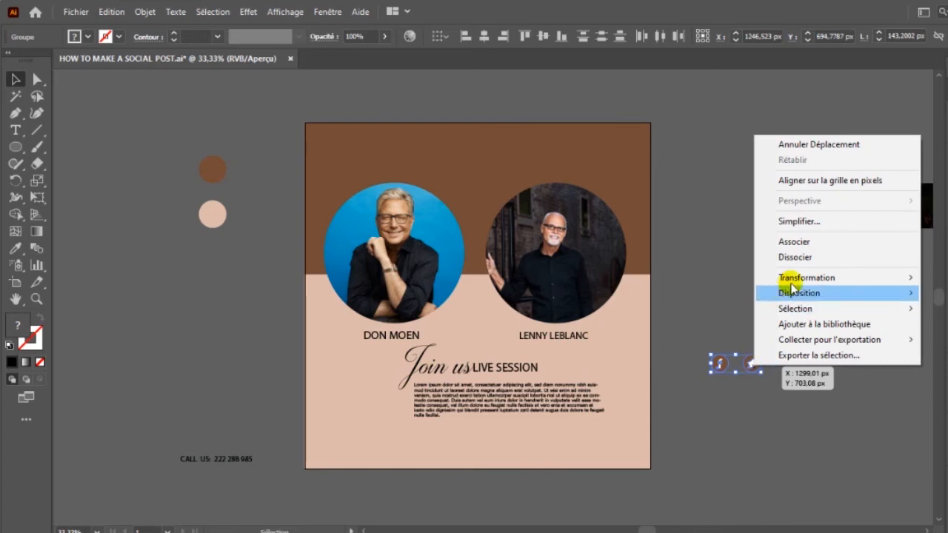
mouse_move(789, 293)
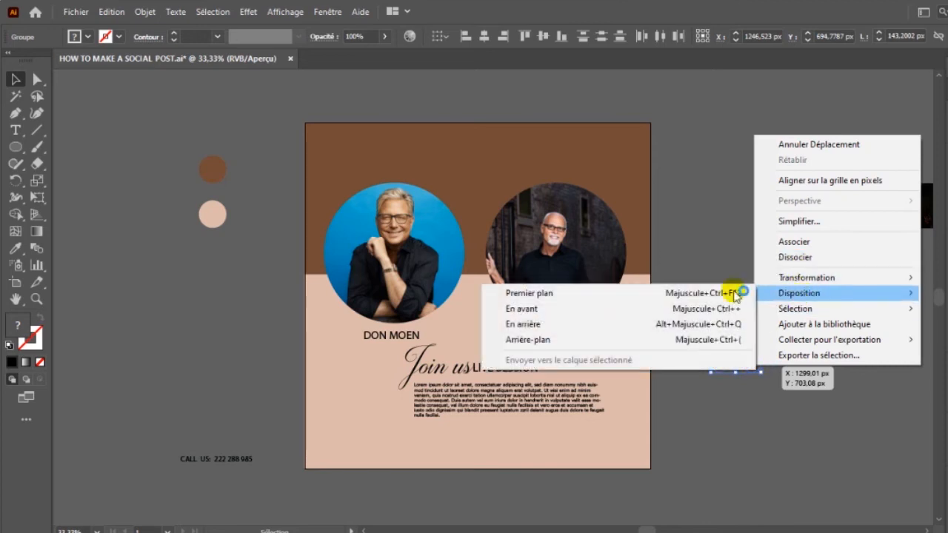
left_click(643, 294)
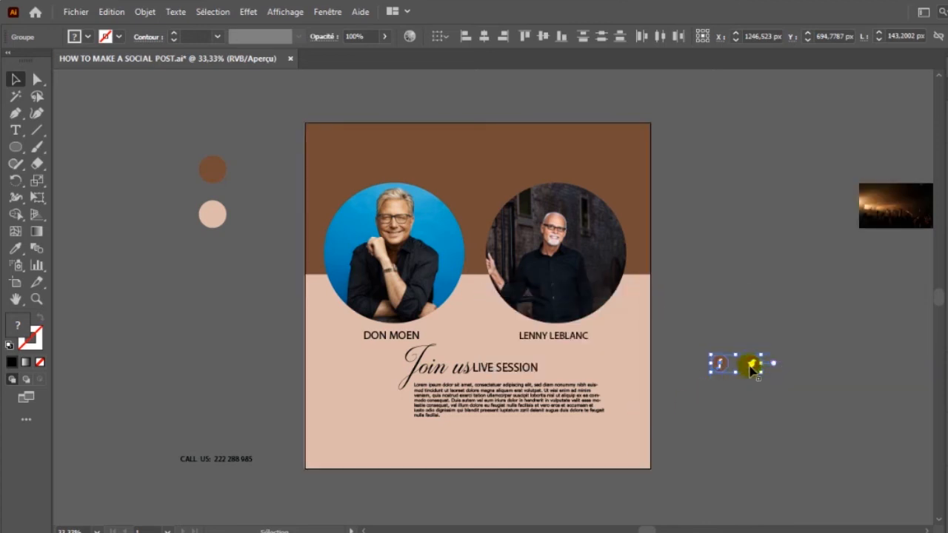
left_click_drag(754, 364, 605, 442)
- Bring the "CALL US" text line to the front and place it in the artboard's lower-left corner, level with the social icons
left_click(248, 462)
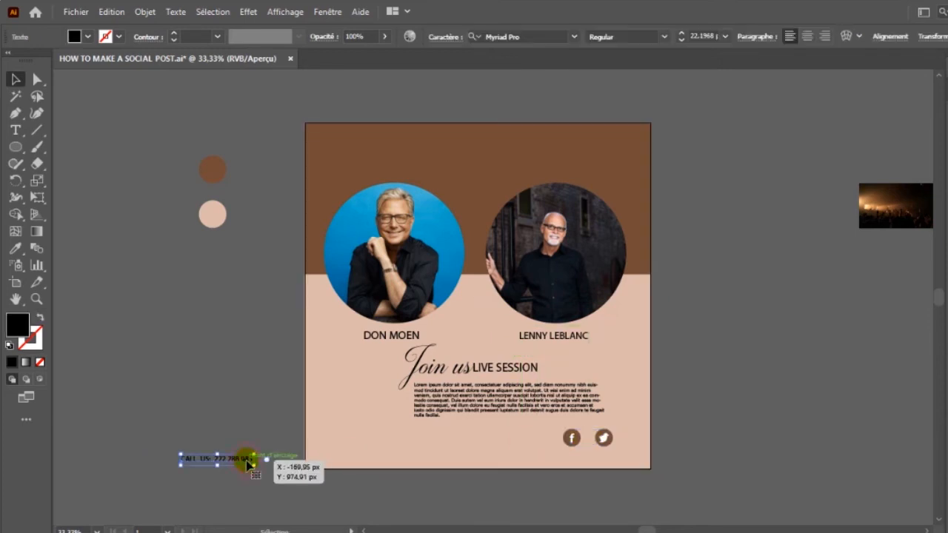
left_click_drag(248, 462, 283, 438)
right_click(283, 438)
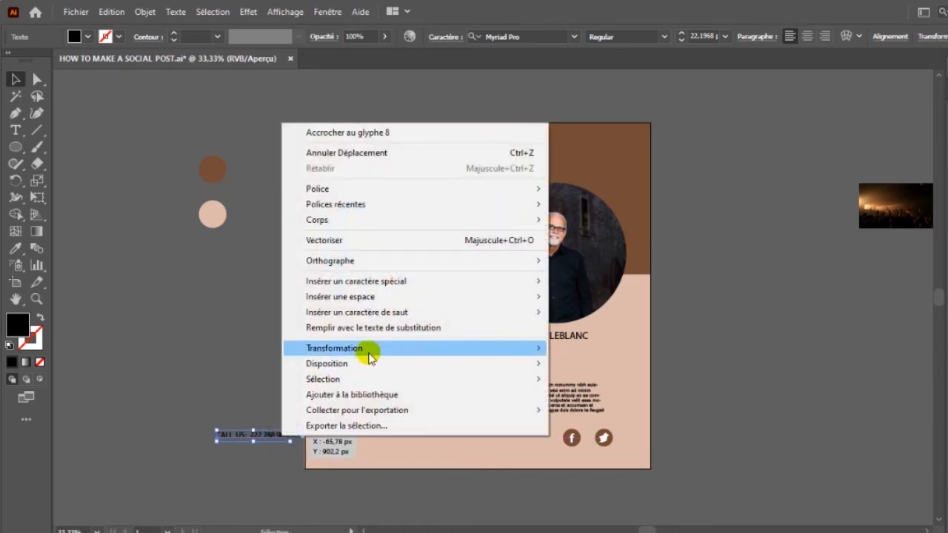
mouse_move(364, 363)
left_click(585, 364)
left_click_drag(275, 438, 398, 443)
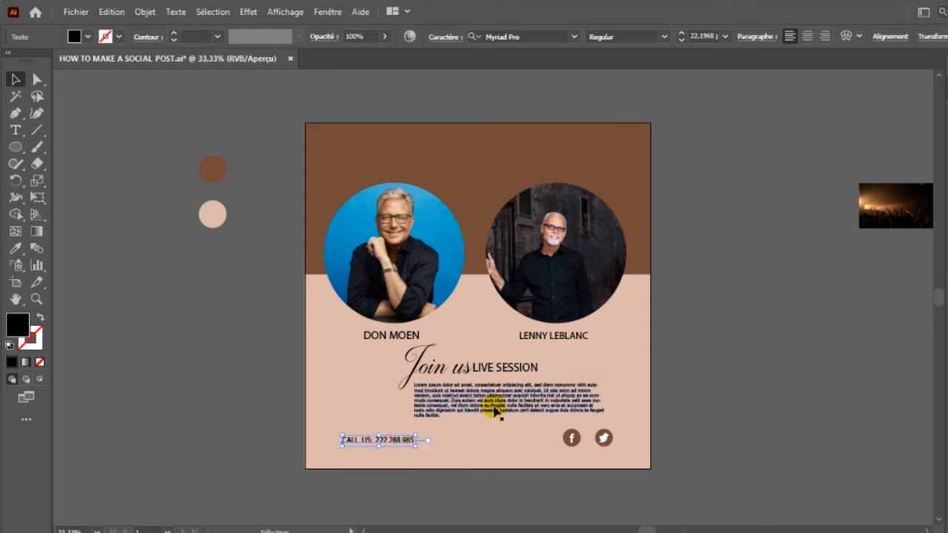
left_click(474, 404)
left_click(695, 400)
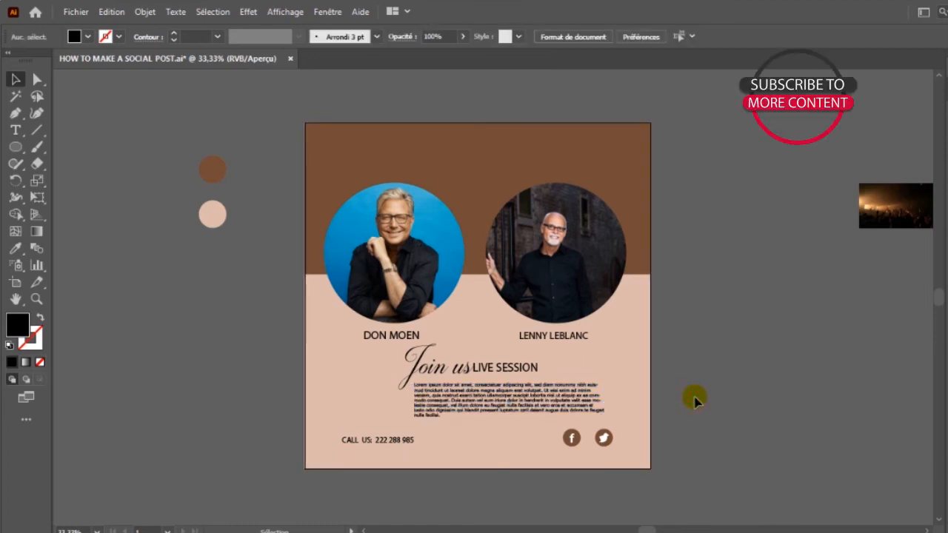
- Duplicate the brown background rectangle into the empty space beside the artboard, below the concert crowd photo
left_click_drag(513, 152, 430, 152)
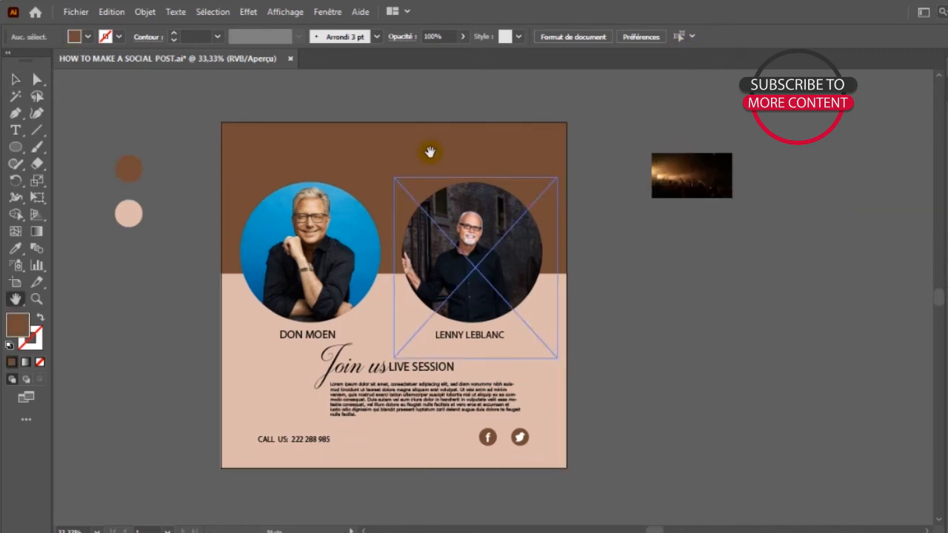
left_click(15, 80)
left_click(455, 172)
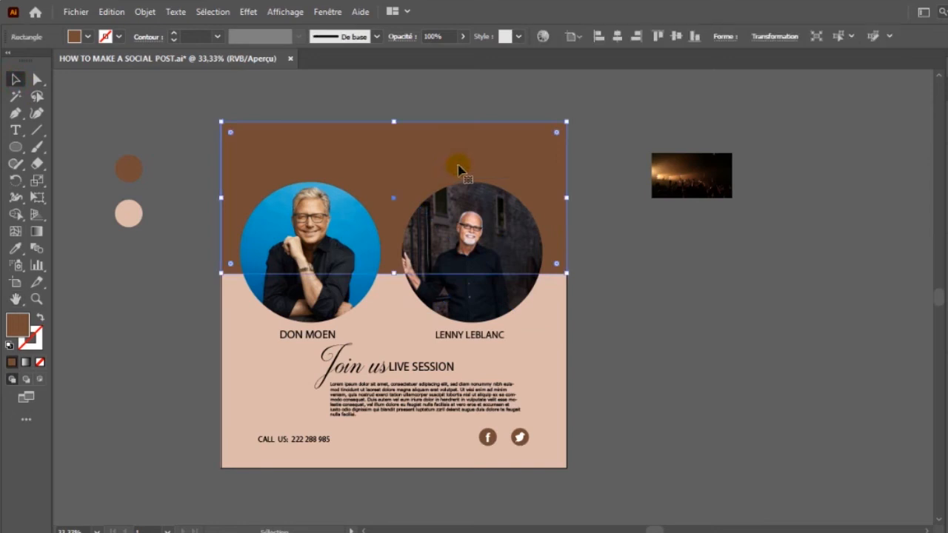
left_click_drag(465, 163, 828, 305)
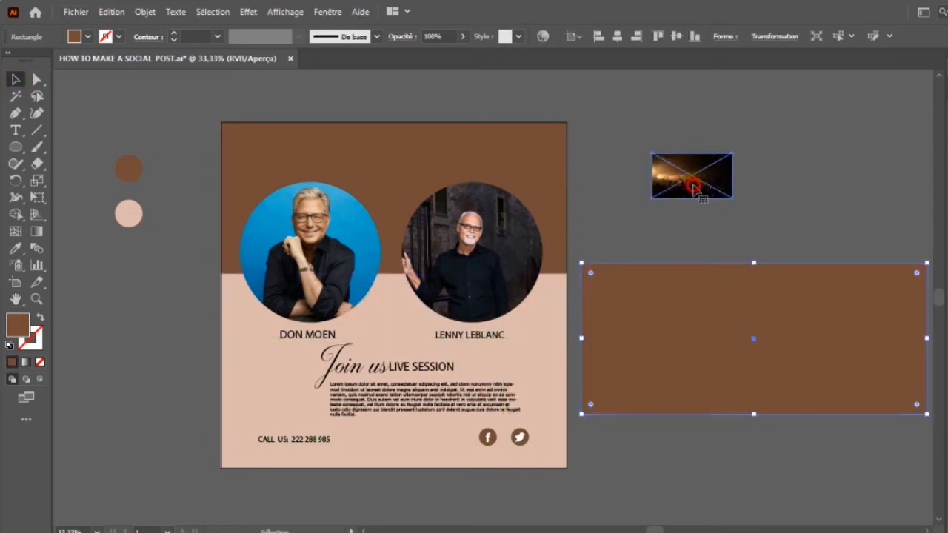
- Enlarge the concert crowd photo to slightly more than the brown rectangle copy's size and position the two overlapping
left_click(694, 188)
left_click_drag(732, 198, 717, 355)
key("v")
left_click_drag(568, 197, 637, 363)
- Create a clipping mask from the rectangle copy and crowd photo, and align the result over the artboard's brown upper area
right_click(628, 328)
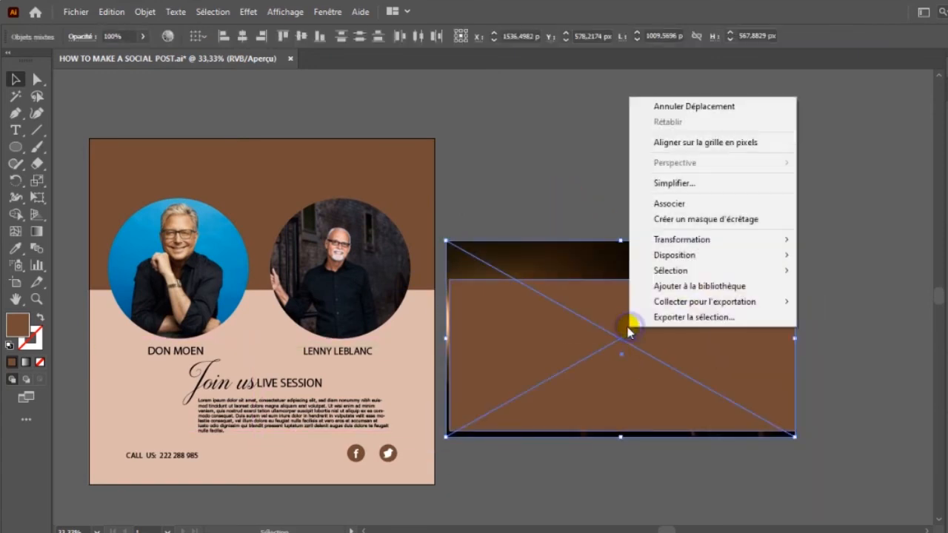
left_click(726, 220)
left_click_drag(722, 354, 366, 214)
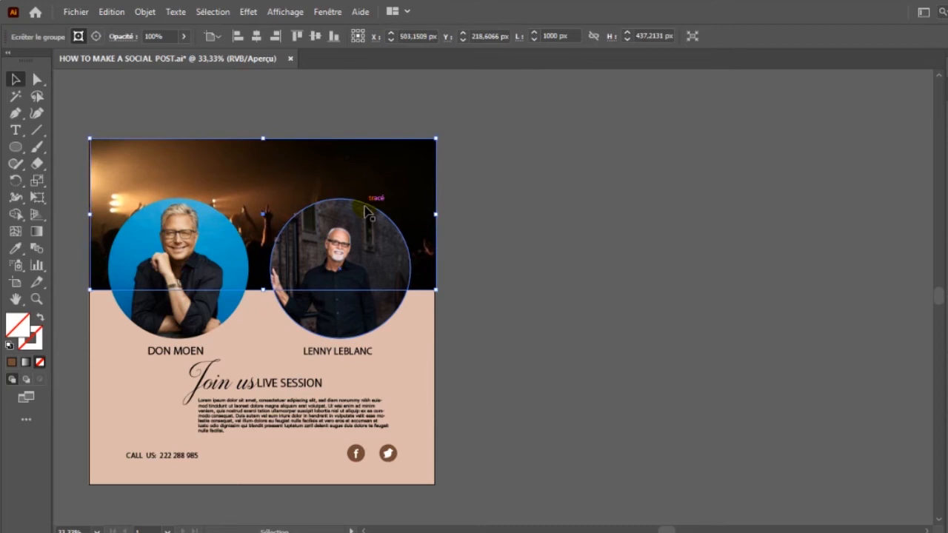
left_click(607, 309)
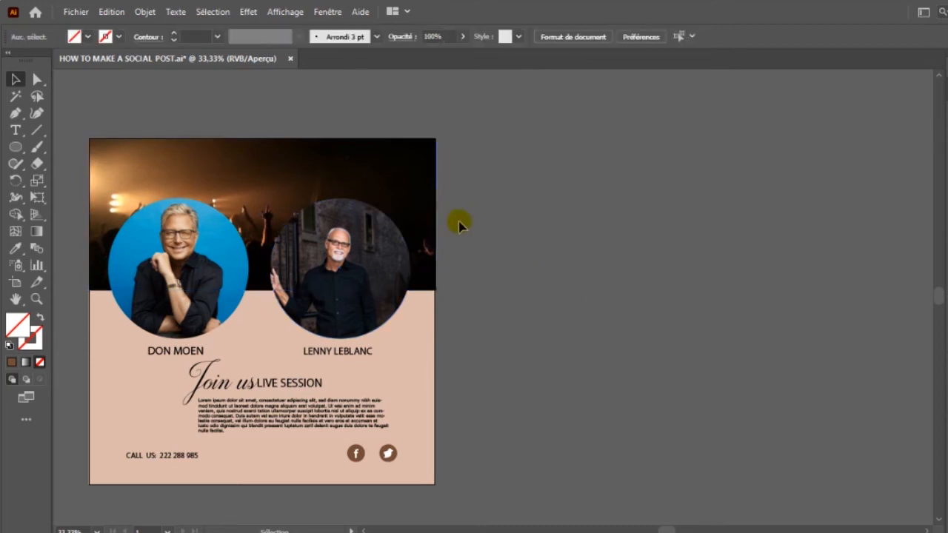
- Lower the opacity of the clipped crowd photo over the brown background
left_click(415, 203)
left_click(538, 271)
left_click(415, 205)
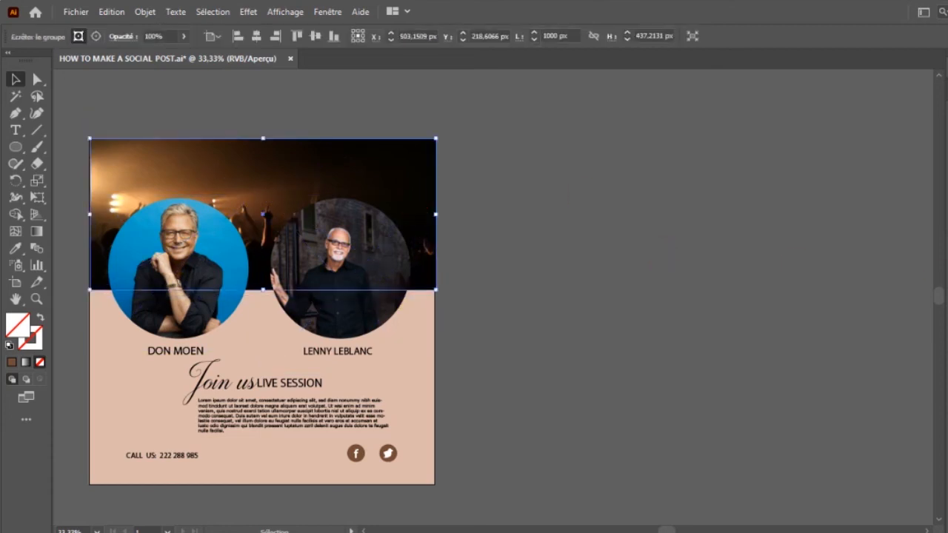
left_click_drag(183, 50, 158, 51)
left_click(368, 323)
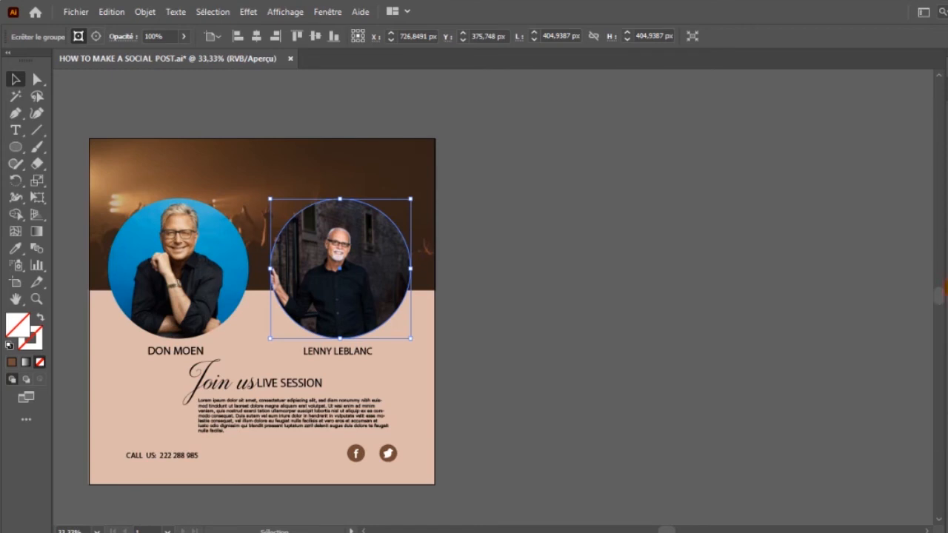
- Give the artboard's right circular portrait a thick brown stroke
left_click(947, 288)
left_click(904, 356)
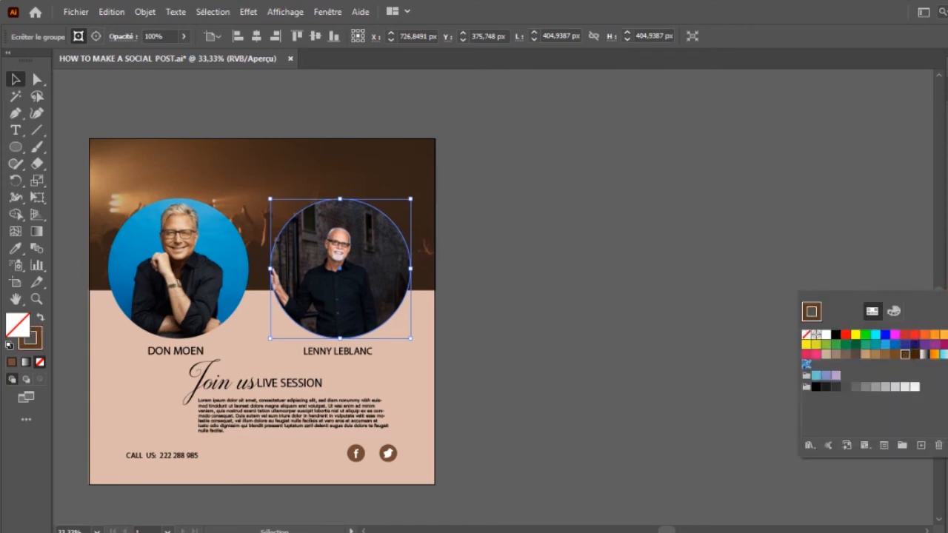
key("Escape")
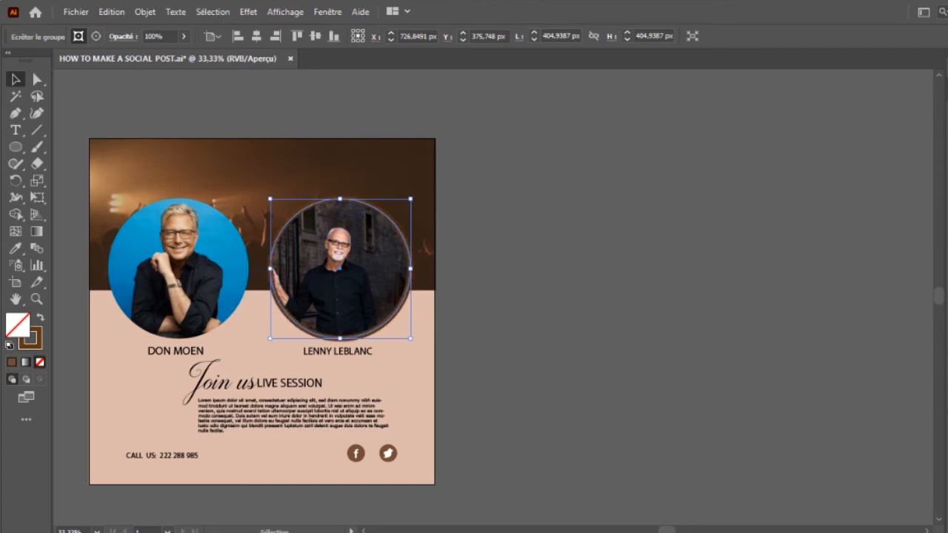
left_click(641, 276)
- Add a brown stroke to the artboard's left circular portrait and thicken it to match the right portrait's ring
left_click(223, 297)
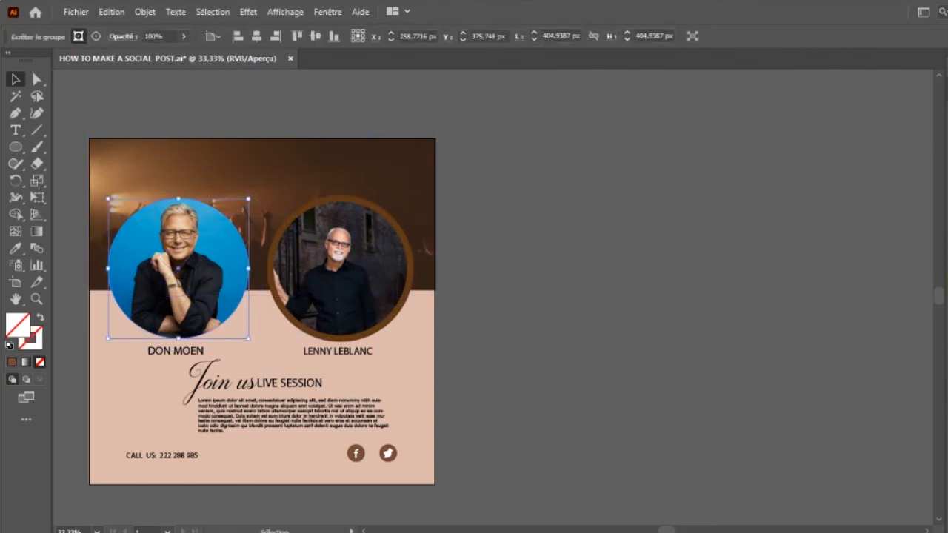
left_click(947, 286)
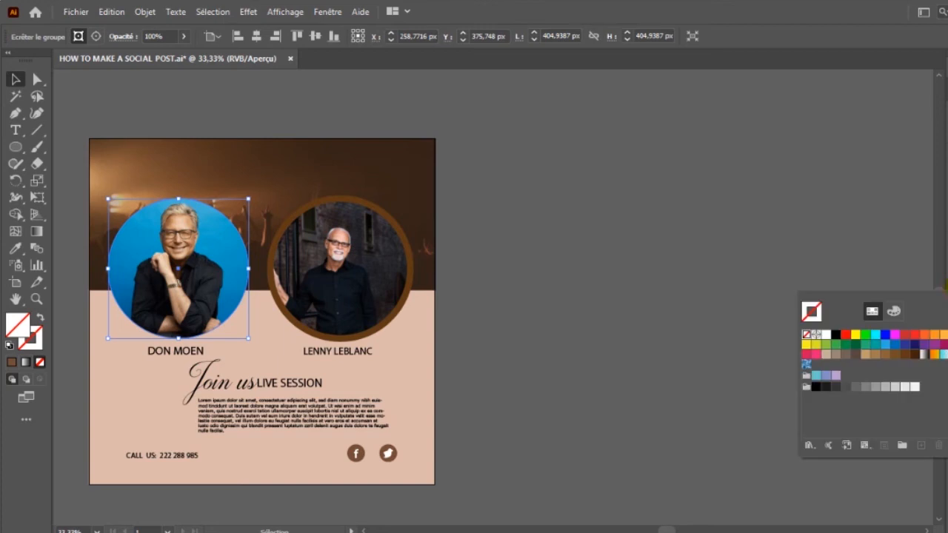
left_click(906, 355)
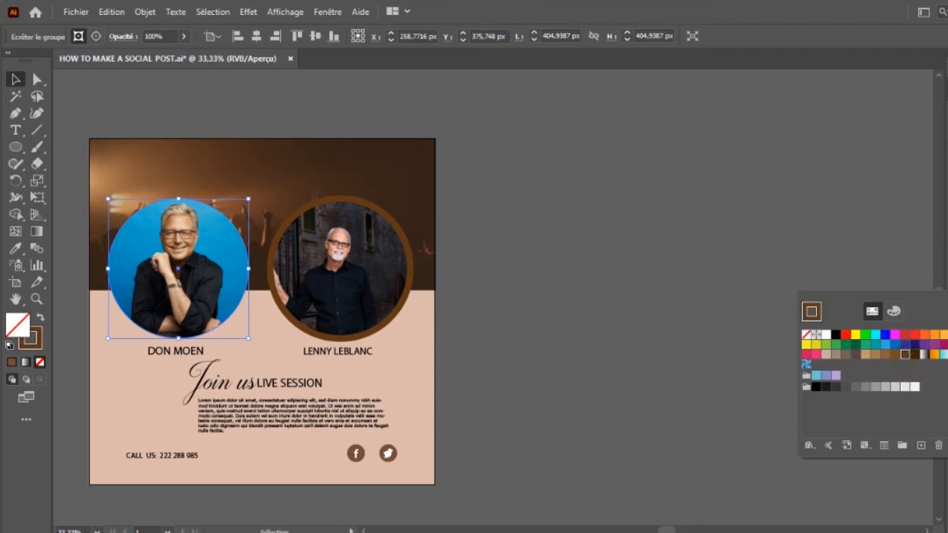
key("Escape")
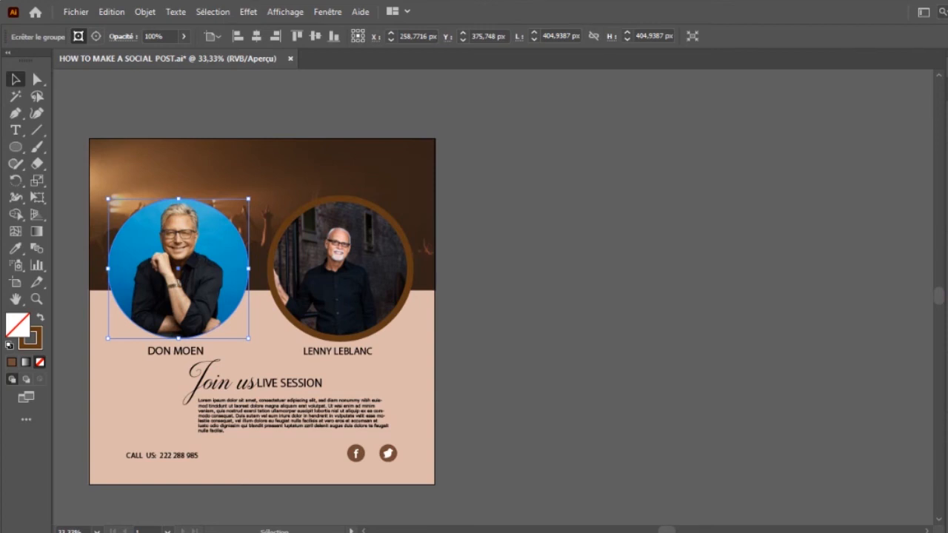
key("Return")
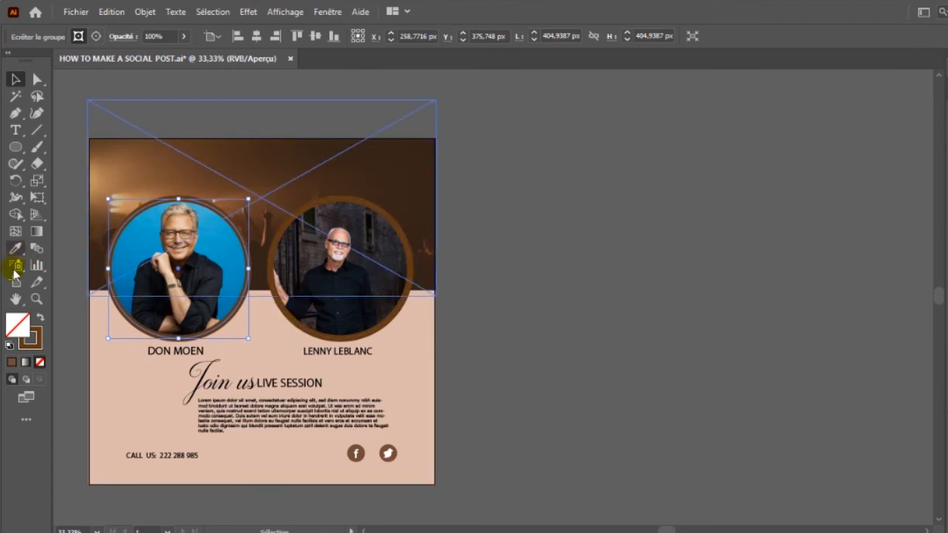
- Move the "Join us LIVE SESSION" heading group left and slightly down, just above the paragraph
left_click(15, 298)
left_click_drag(222, 249, 451, 254)
left_click(12, 81)
left_click_drag(491, 385, 473, 380)
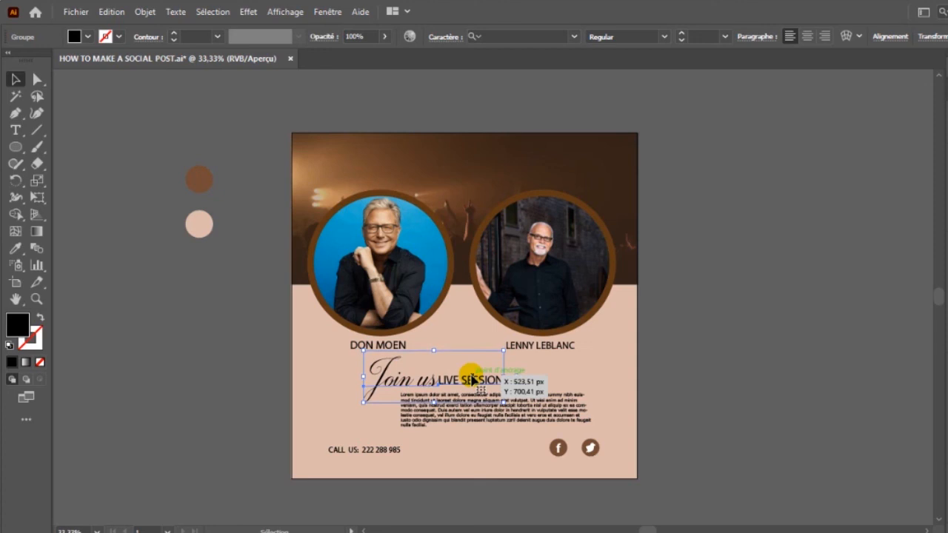
key("Left")
key("Left")
key("Left")
key("Left")
key("Left")
key("Left")
key("Left")
key("Down")
key("Down")
key("Down")
left_click(706, 392)
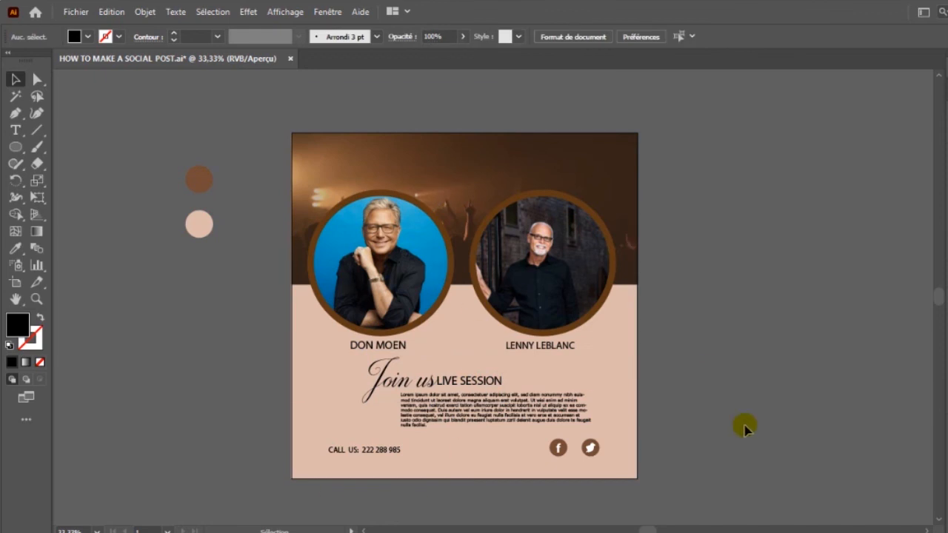
key("space")
mouse_move(620, 343)
left_mouse_down()
mouse_move(619, 359)
mouse_move(621, 344)
left_mouse_up()
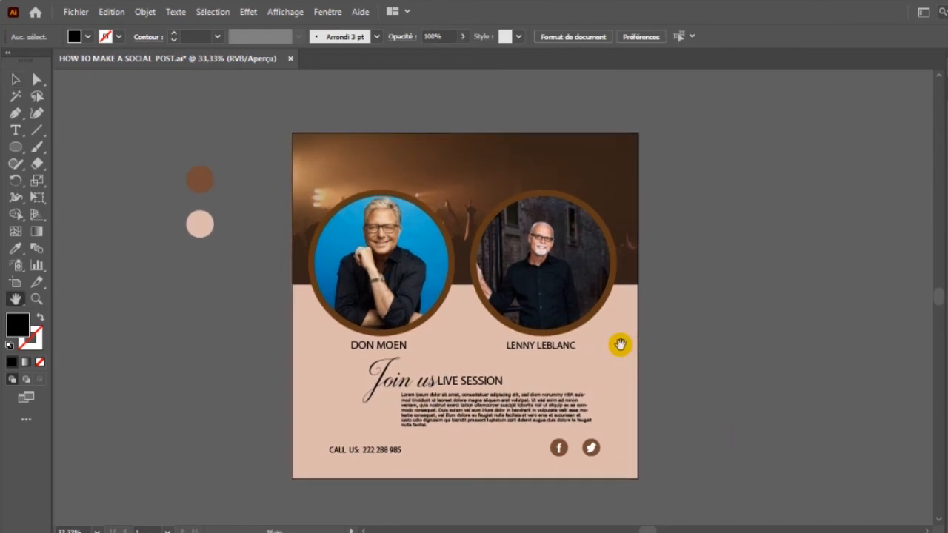